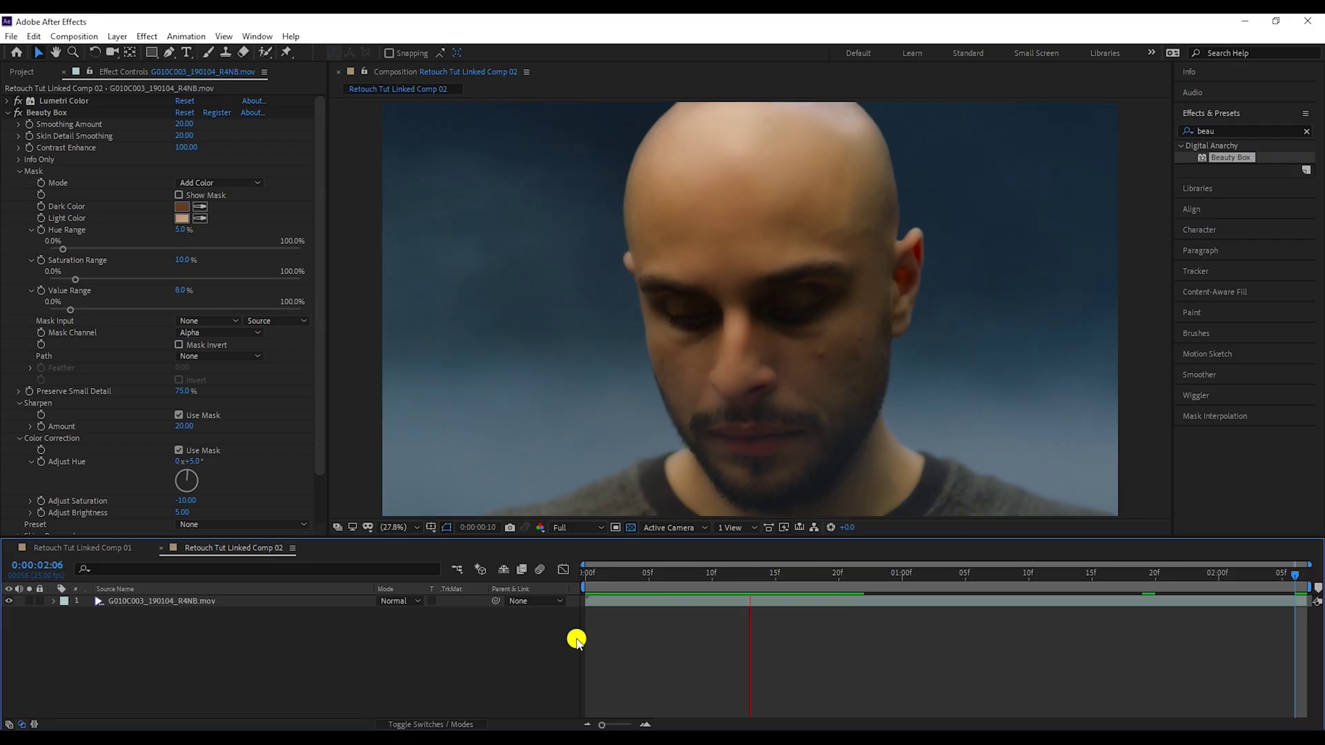
# Show the skin mask and set Hue Range to 5% and Saturation Range to 10%
pyautogui.click(18, 111)
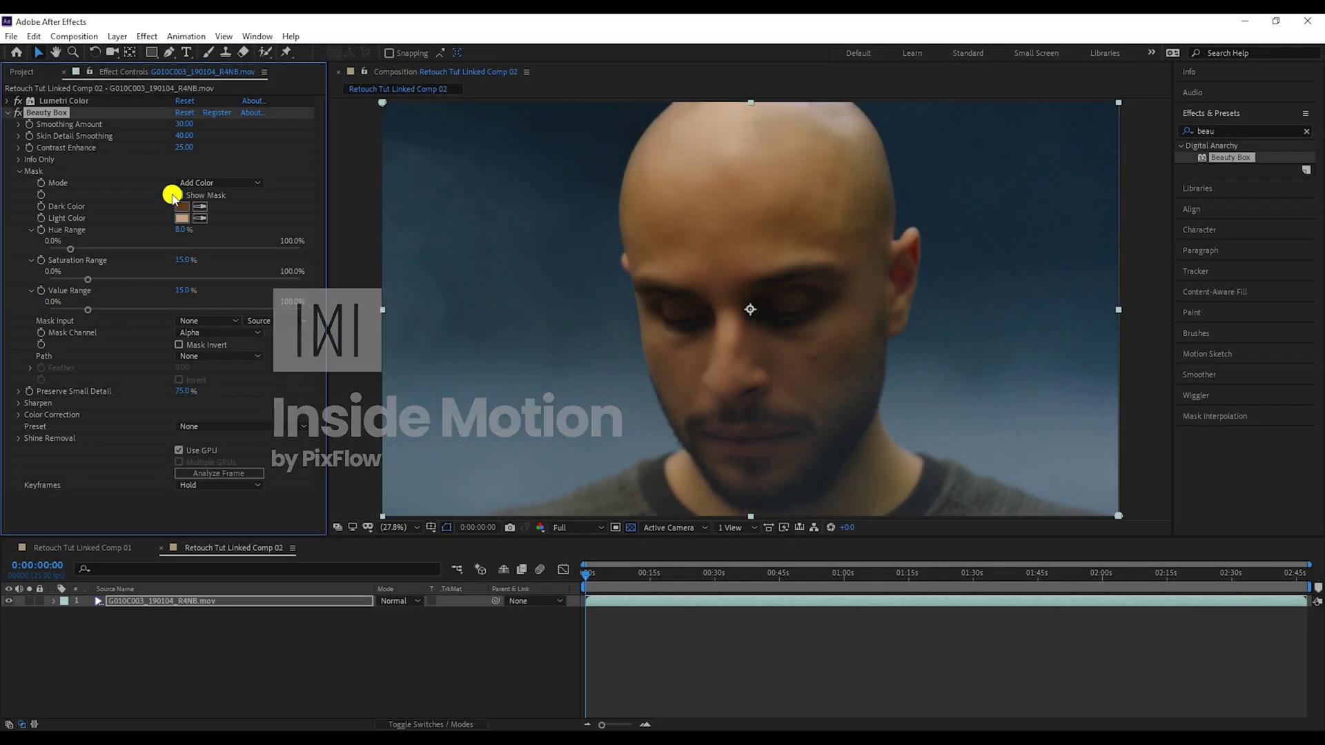
pyautogui.click(178, 196)
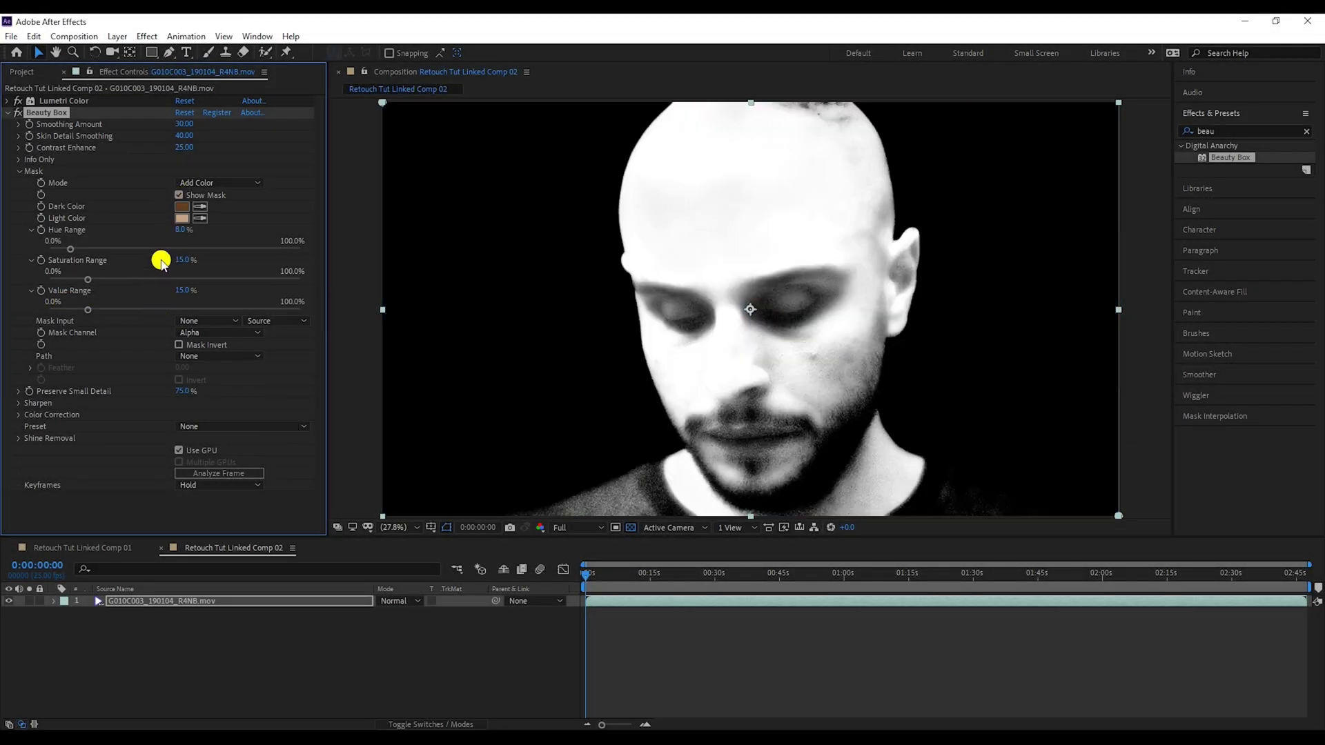
pyautogui.write('5')
pyautogui.click(181, 261)
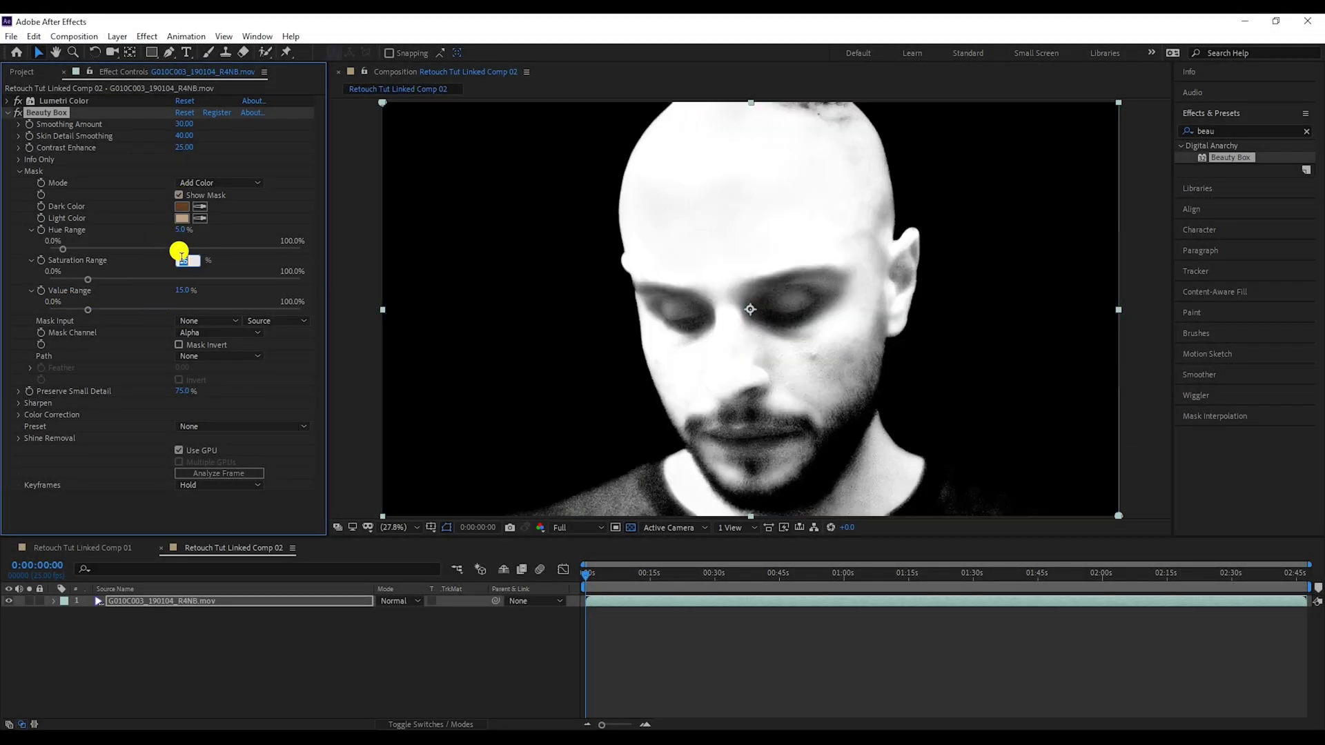
pyautogui.write('10')
# Set Value Range to 0%, inspect the mask in the maximized viewer, then hide it
pyautogui.click(181, 289)
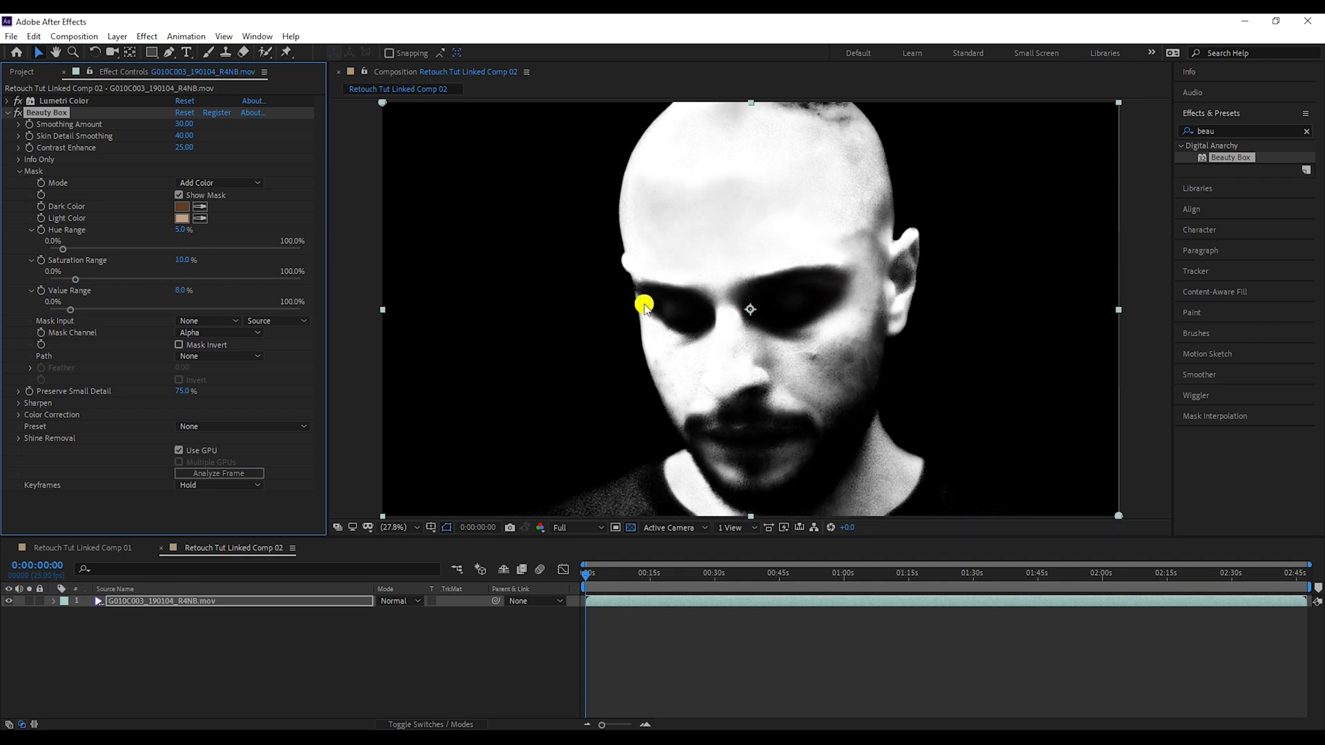
pyautogui.press('`')
pyautogui.press('`')
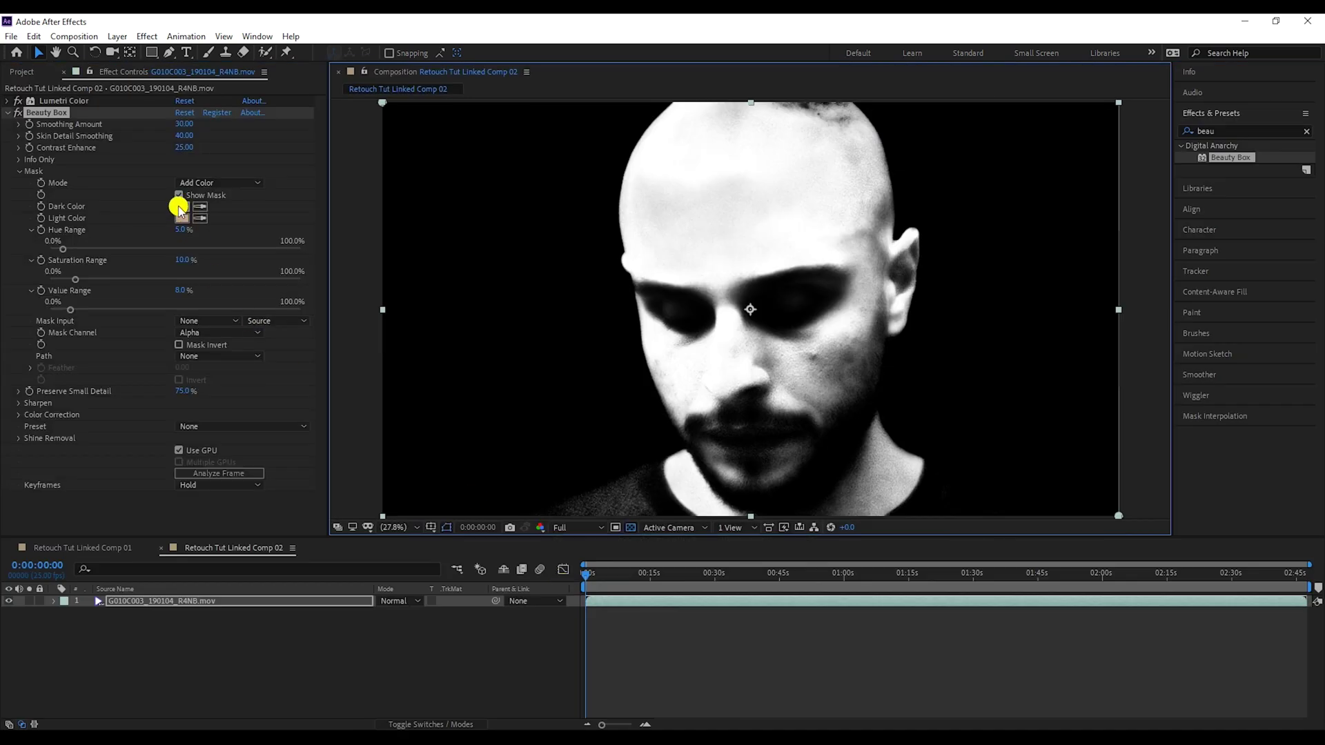
pyautogui.click(179, 196)
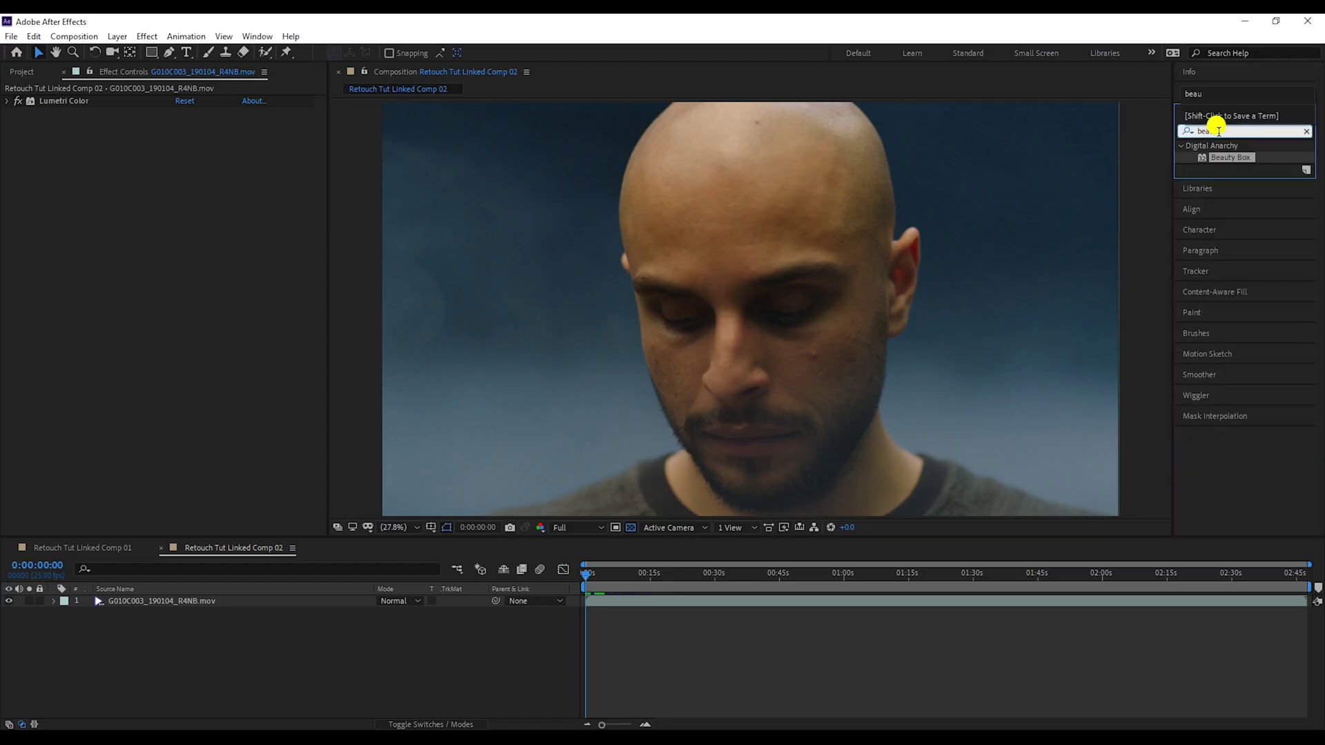
# Apply Beauty Box from Effects & Presets to the footage layer
pyautogui.moveTo(1223, 155); pyautogui.dragTo(199, 605)
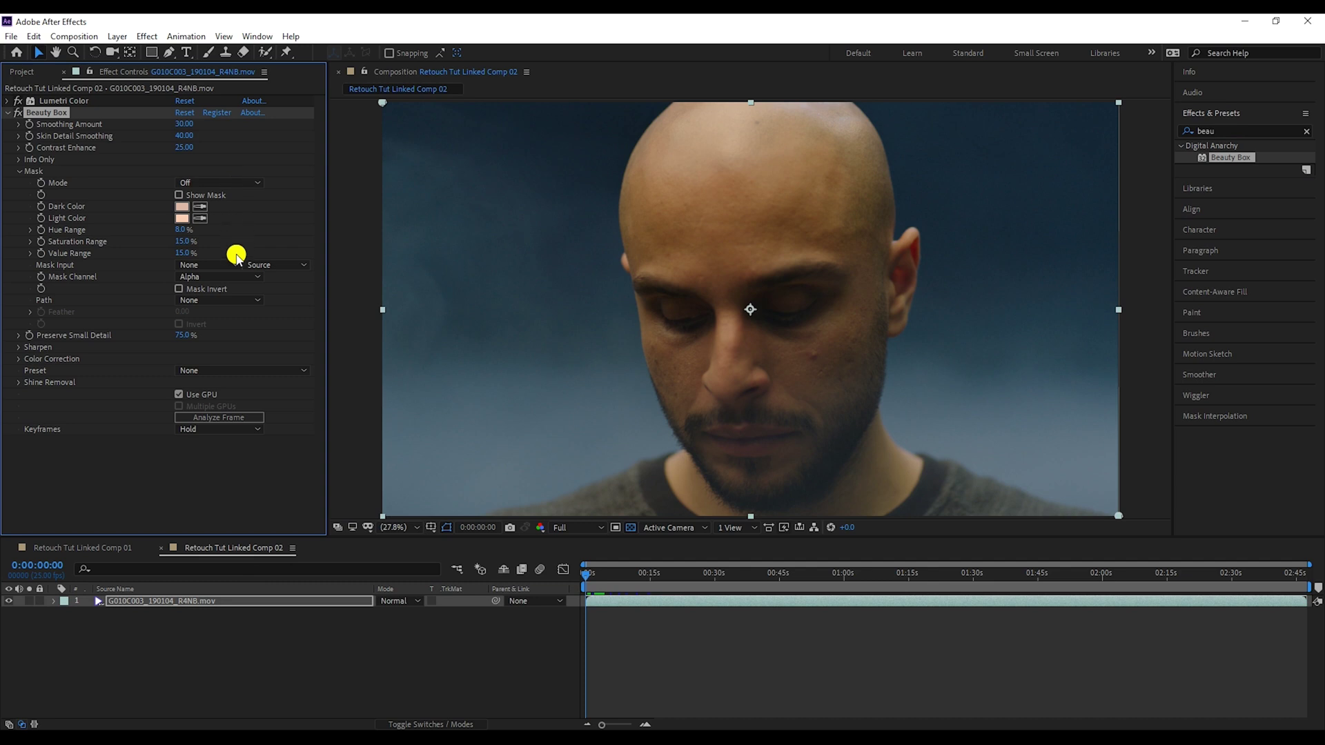
pyautogui.press('`')
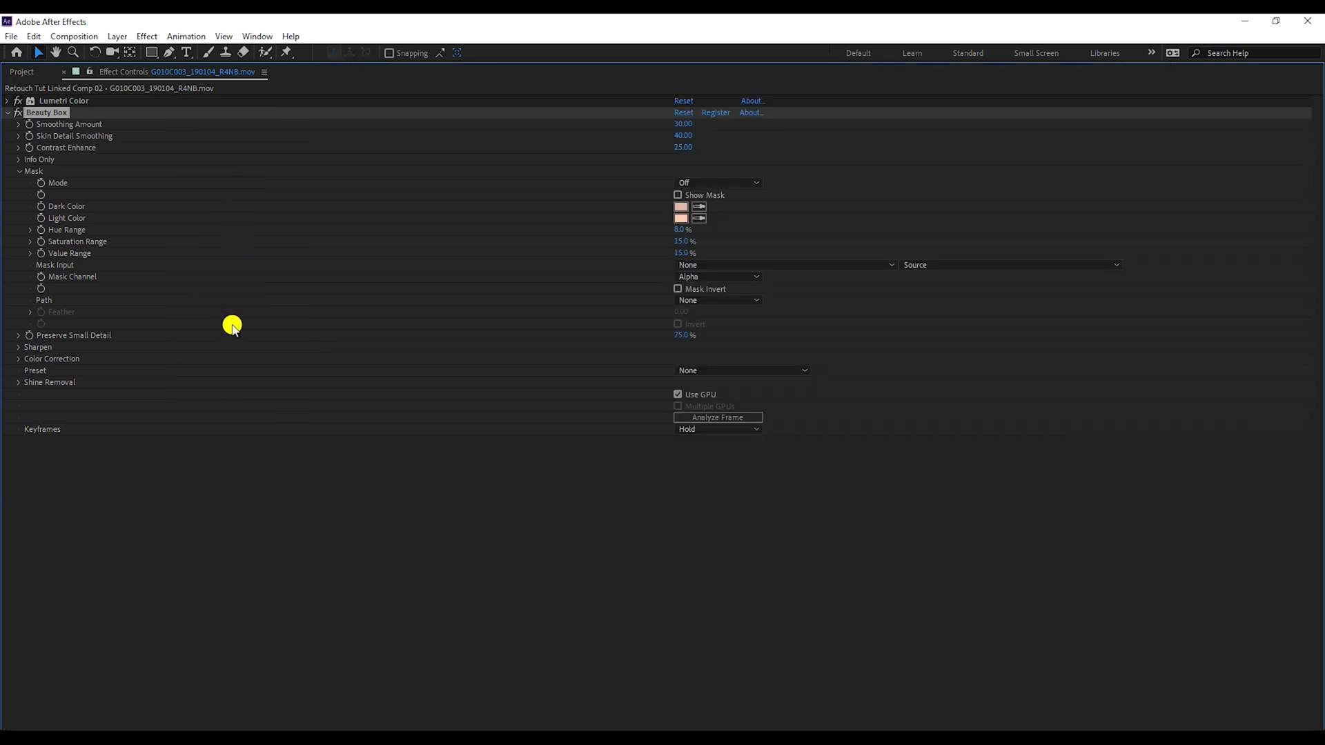
pyautogui.press('`')
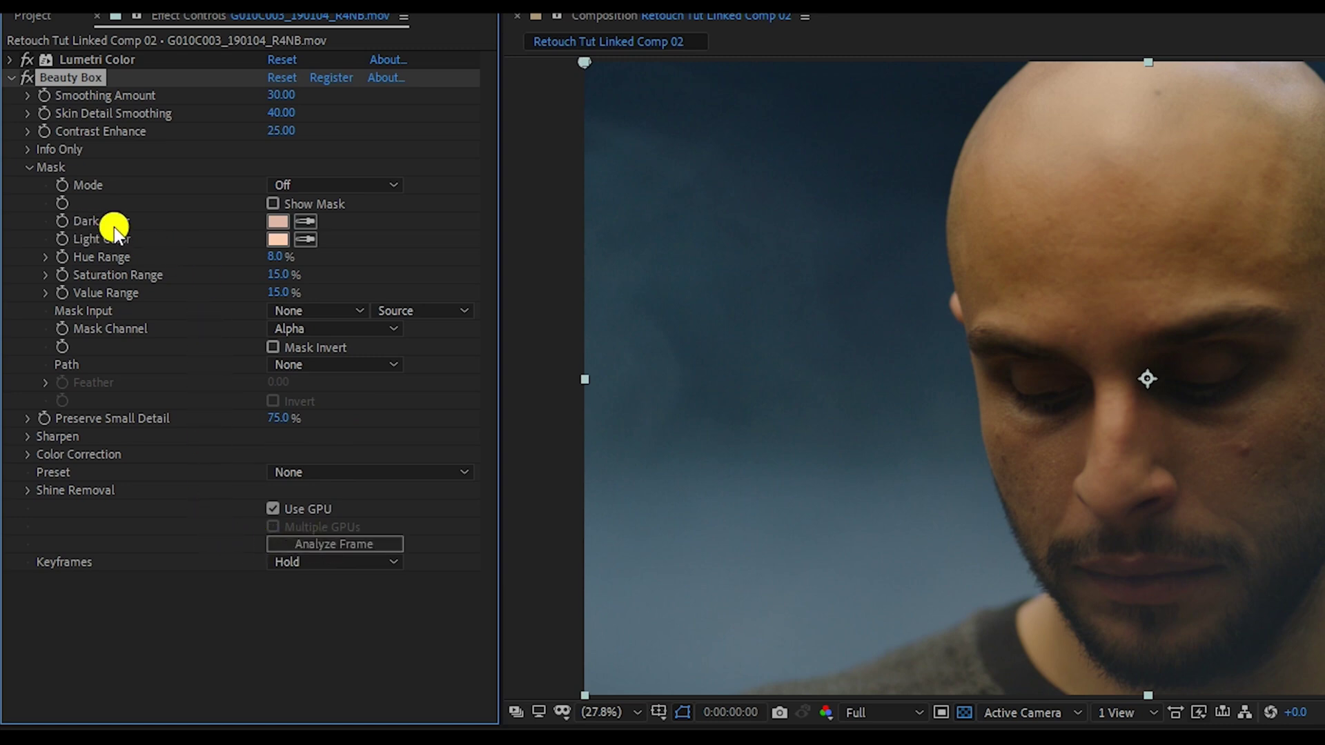
# Sample Beauty Box's Dark Color and Light Color from the man's face
pyautogui.click(305, 221)
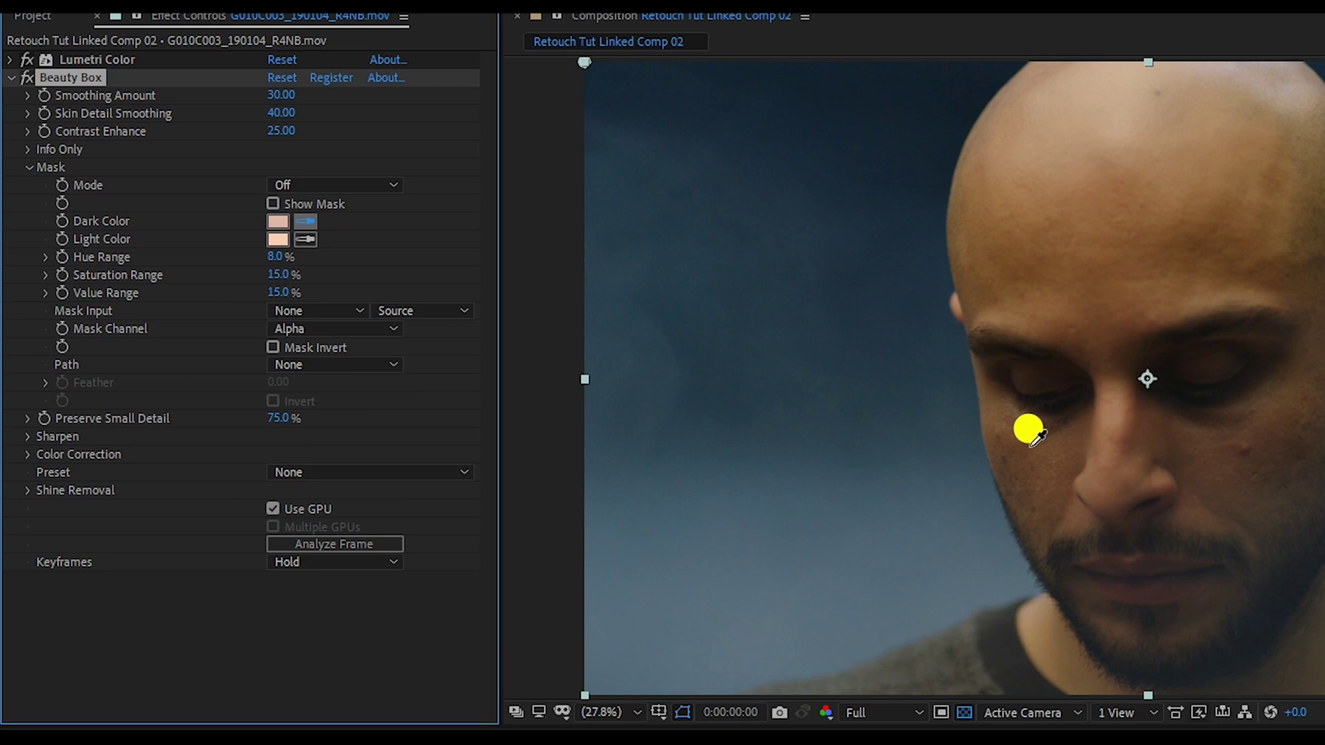
pyautogui.click(1029, 446)
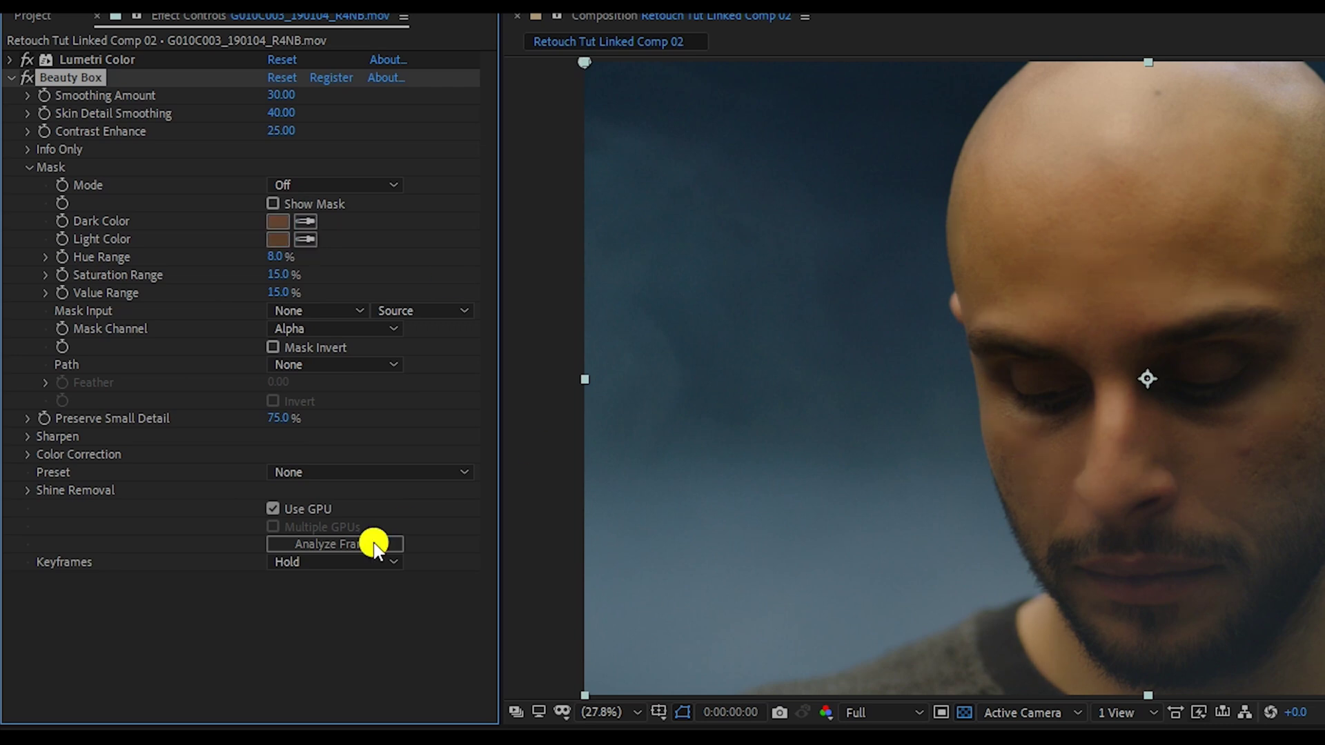
pyautogui.click(305, 239)
pyautogui.click(1067, 115)
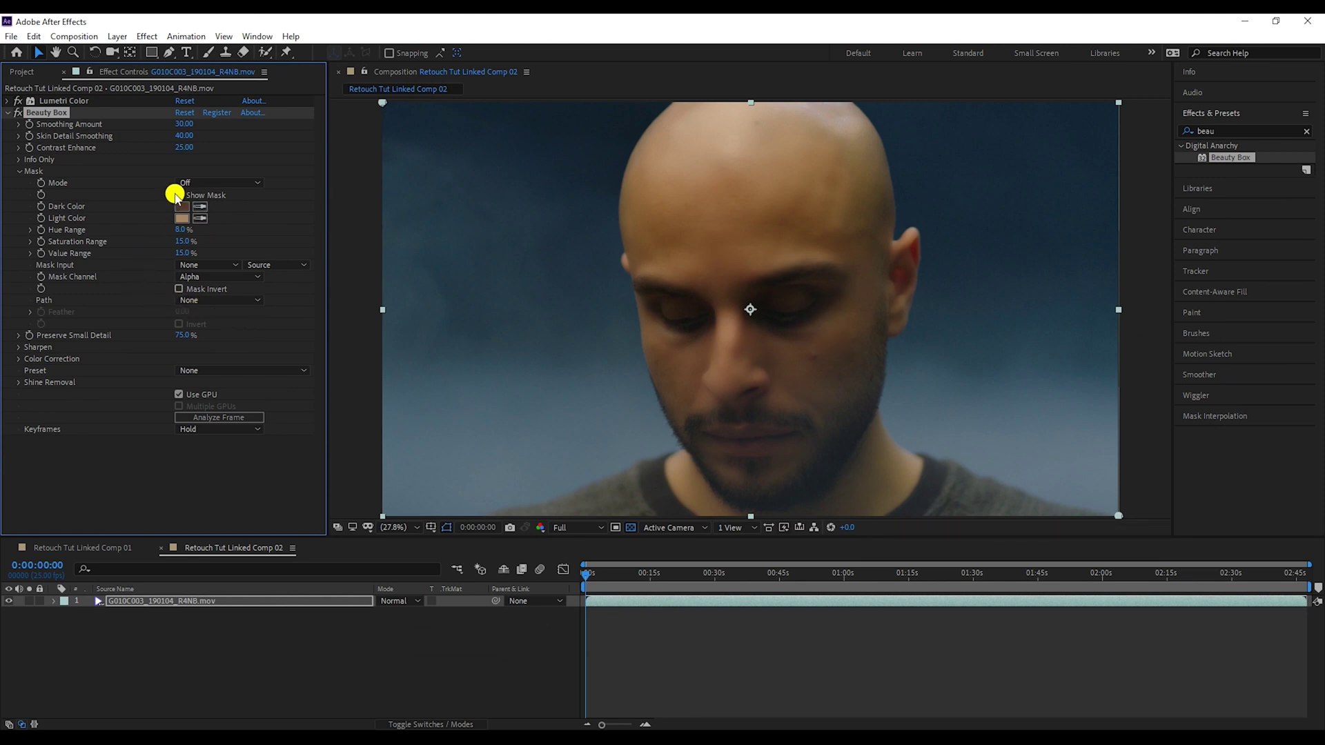
# Turn on Show Mask in Beauty Box's Mask section
pyautogui.click(178, 195)
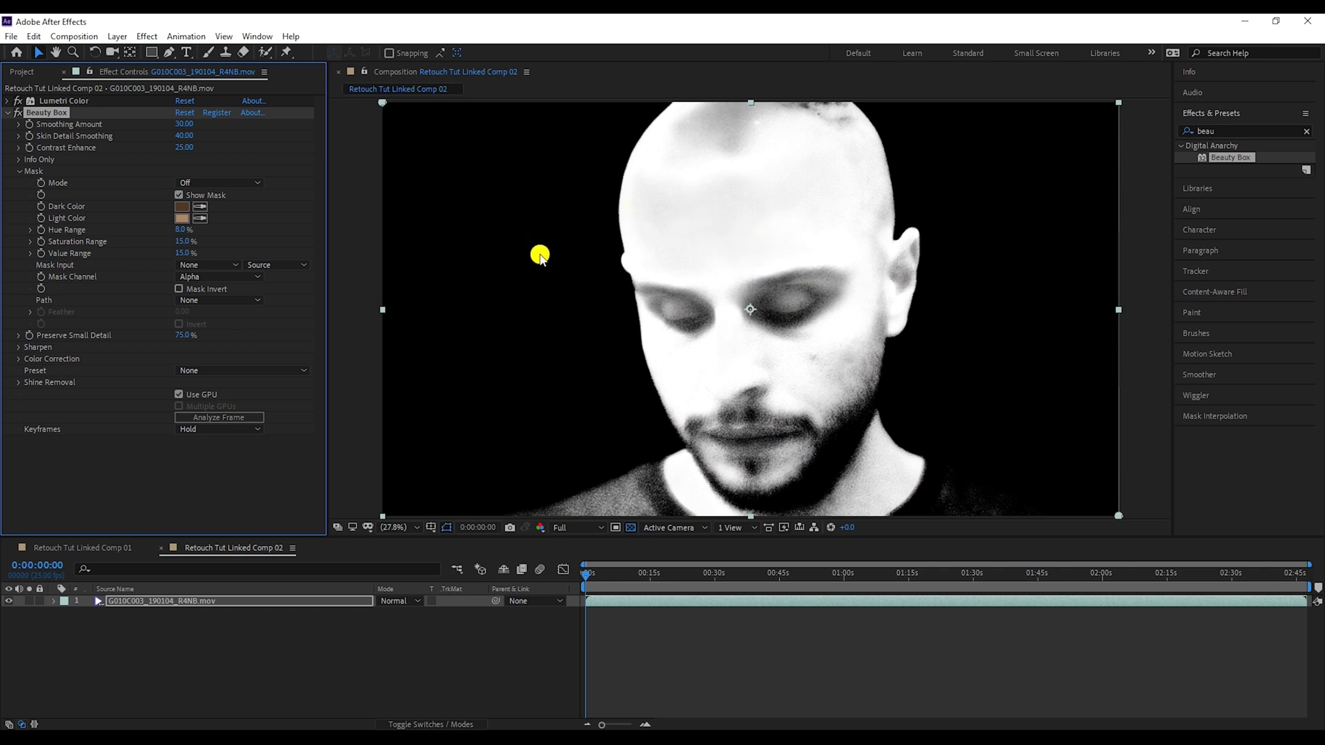
# Switch Beauty Box's Mask Mode to Add Color
pyautogui.click(212, 185)
pyautogui.click(217, 228)
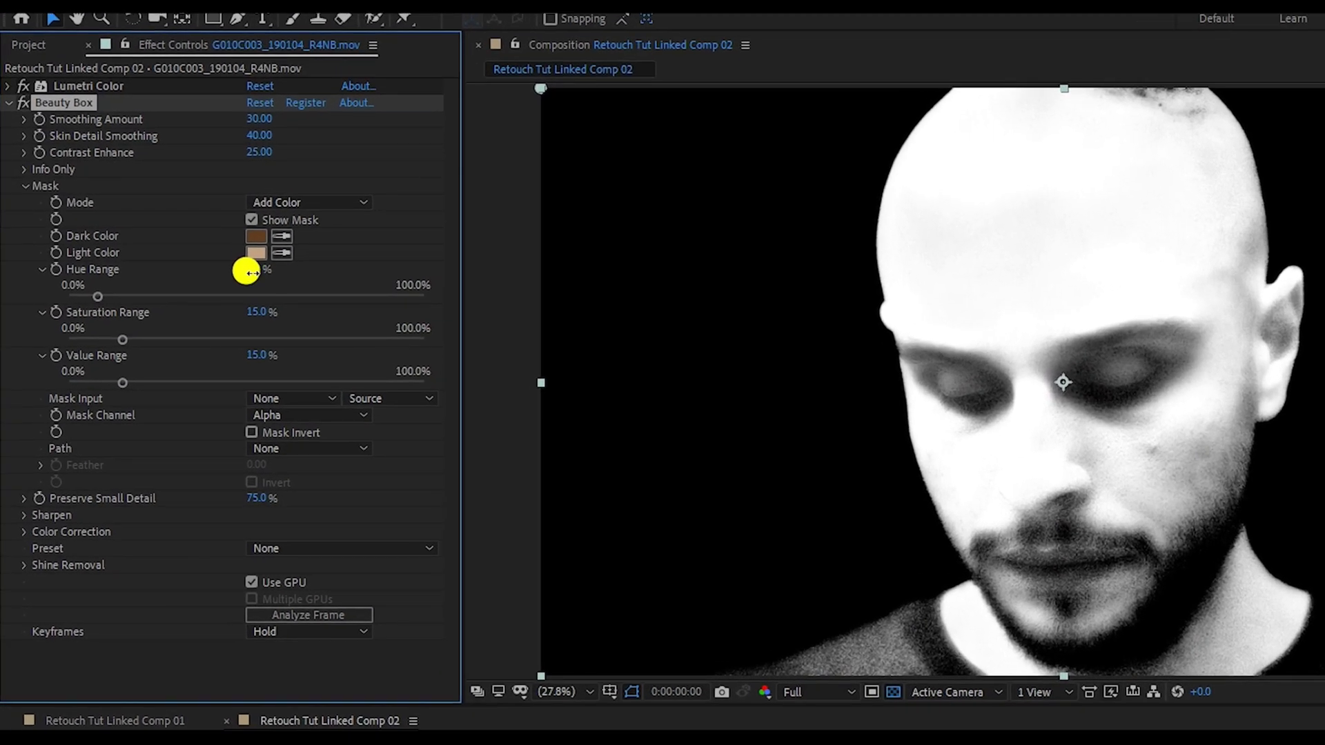
# Set the mask's Hue Range to 5% and Saturation Range to 10%
pyautogui.click(180, 230)
pyautogui.write('5')
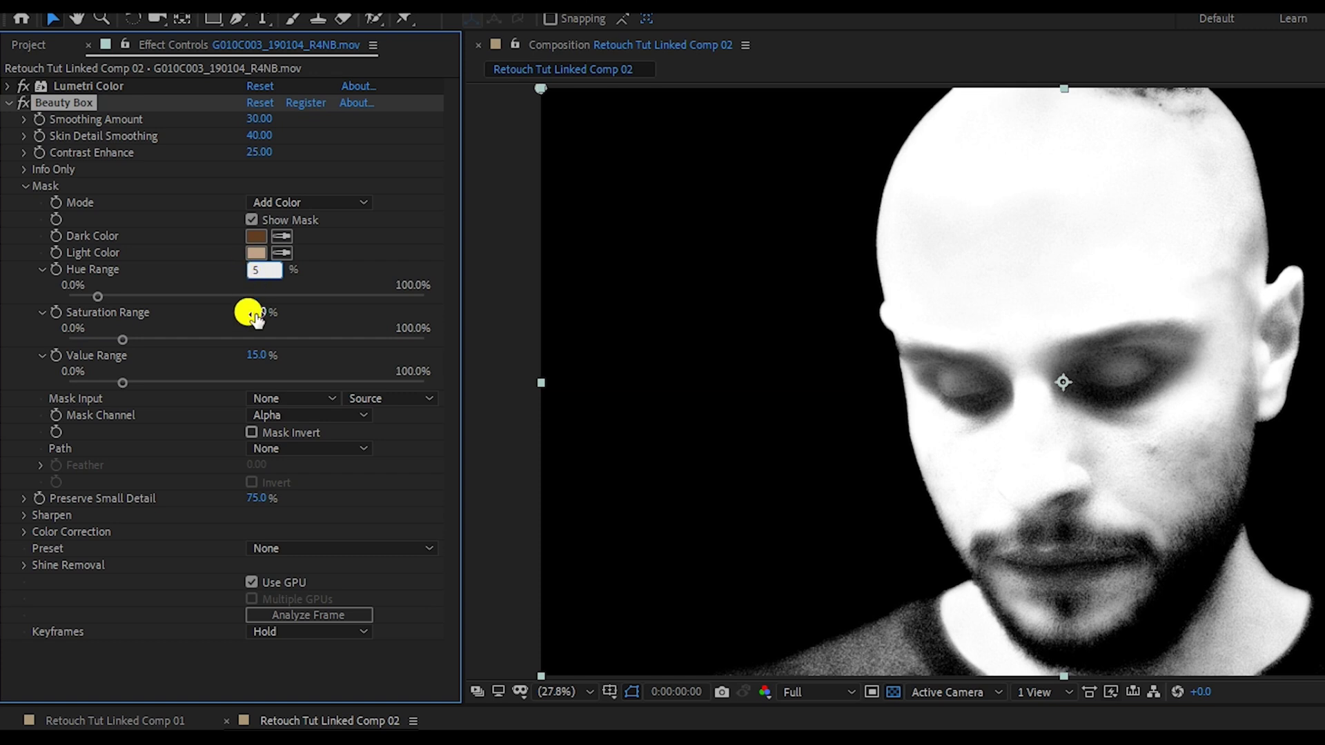
pyautogui.click(257, 312)
pyautogui.write('10')
pyautogui.press('Return')
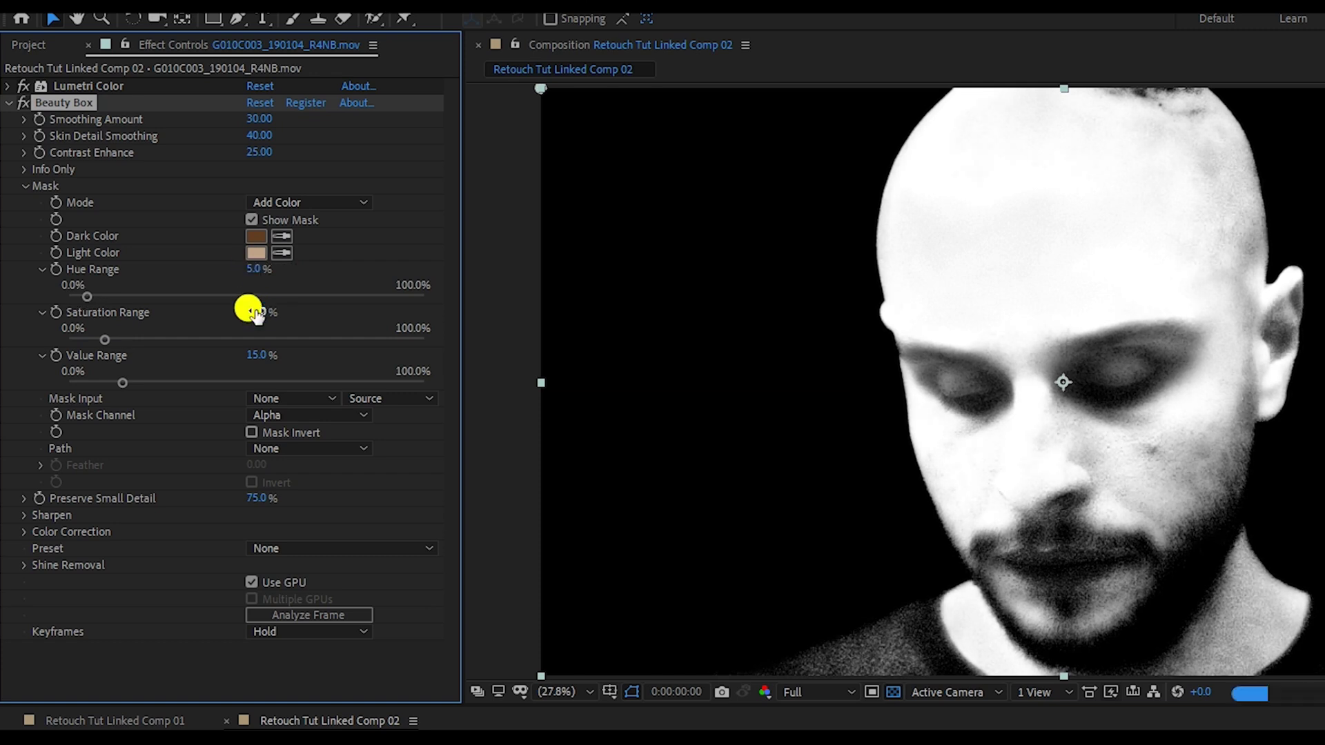
# Set Value Range to 8%, review the mask maximized, then hide it
pyautogui.click(255, 353)
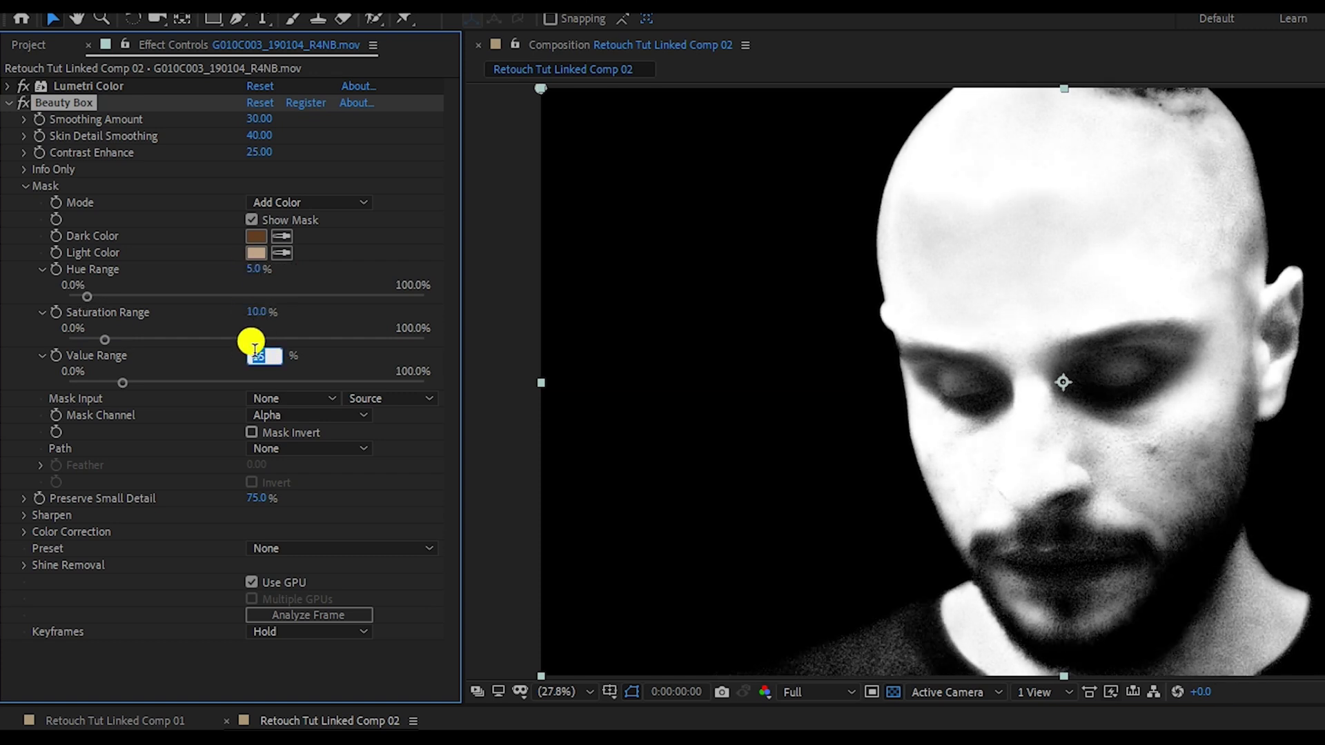
pyautogui.write('8')
pyautogui.press('Return')
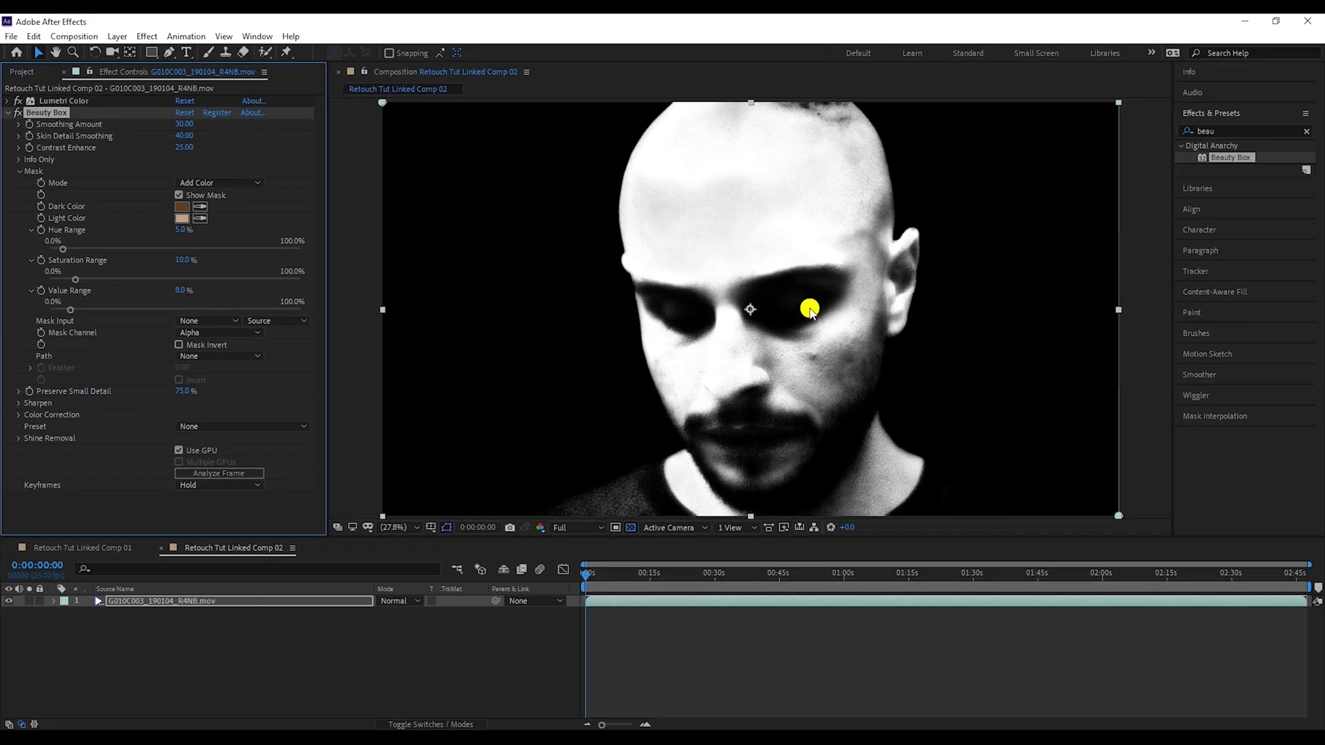
pyautogui.press('`')
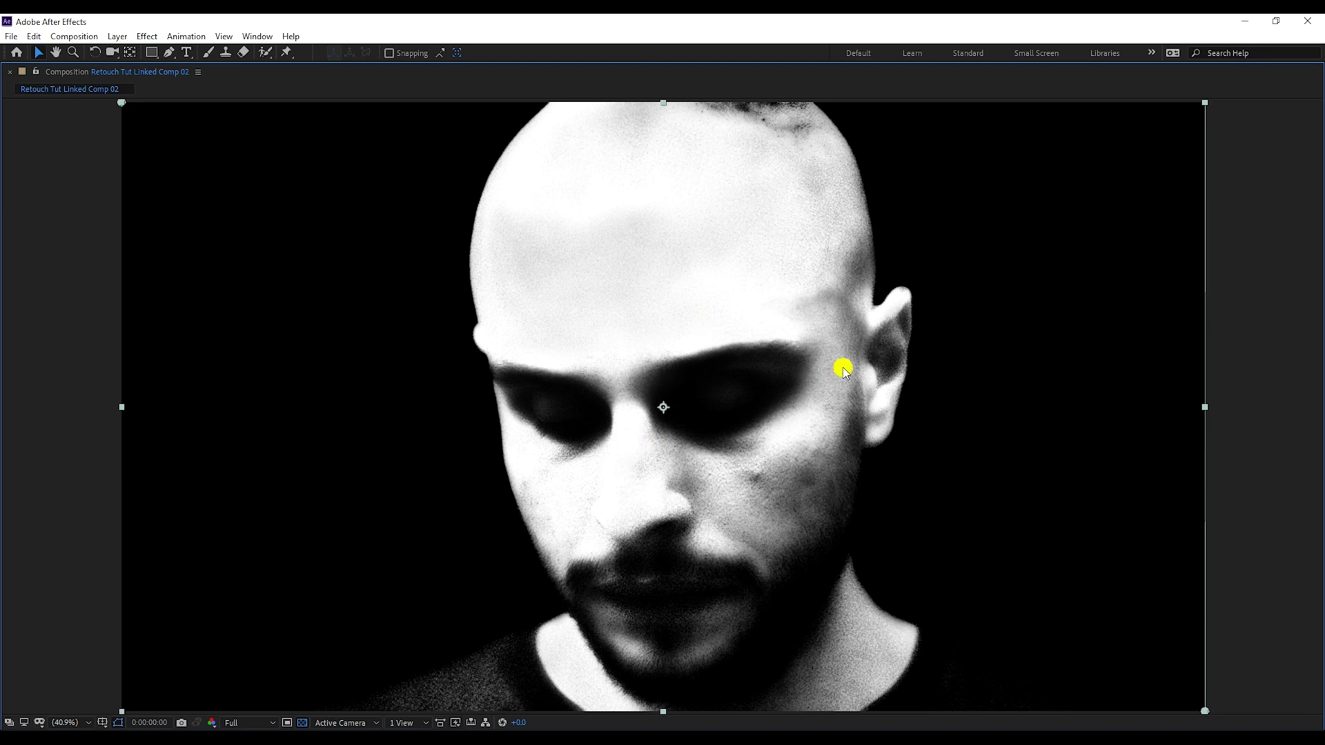
pyautogui.press('`')
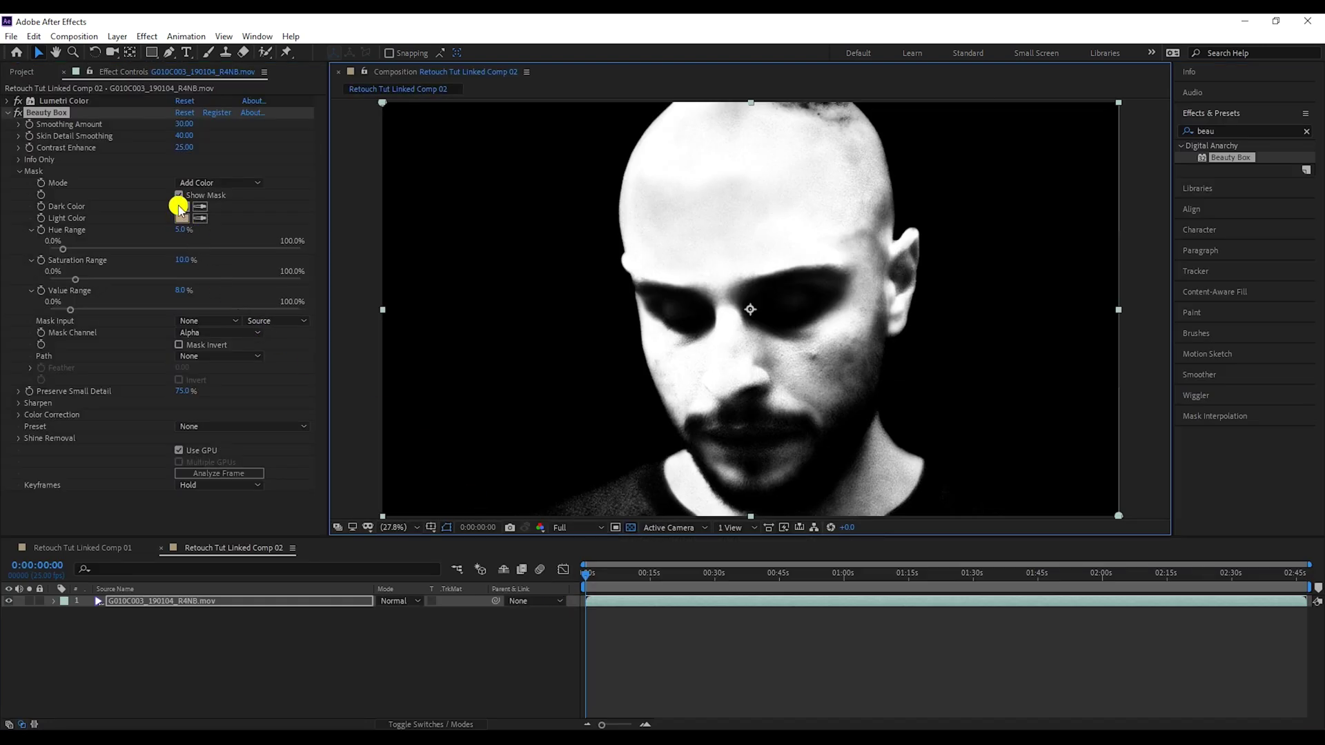
pyautogui.click(178, 197)
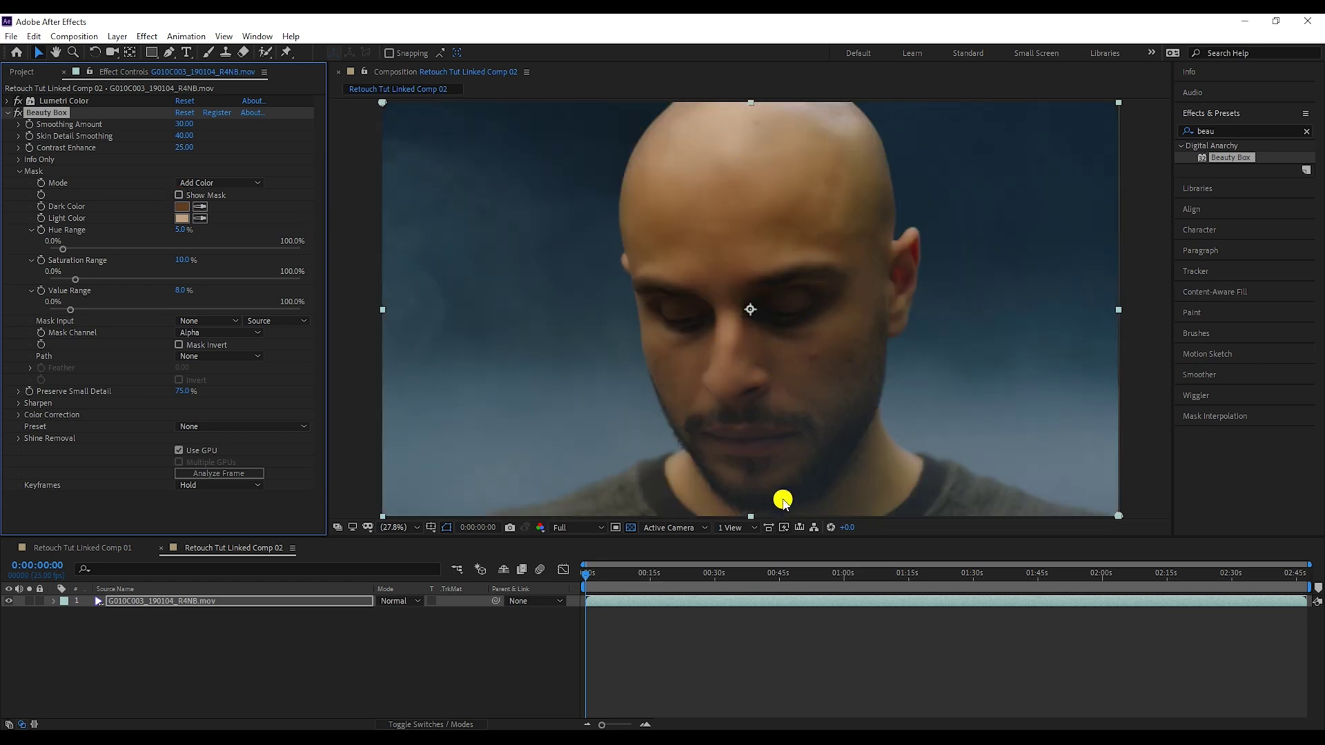
# Enable Use Mask for both Sharpen and Color Correction, and turn off the mask preview
pyautogui.hotkey('ctrl', 'z')
pyautogui.click(13, 403)
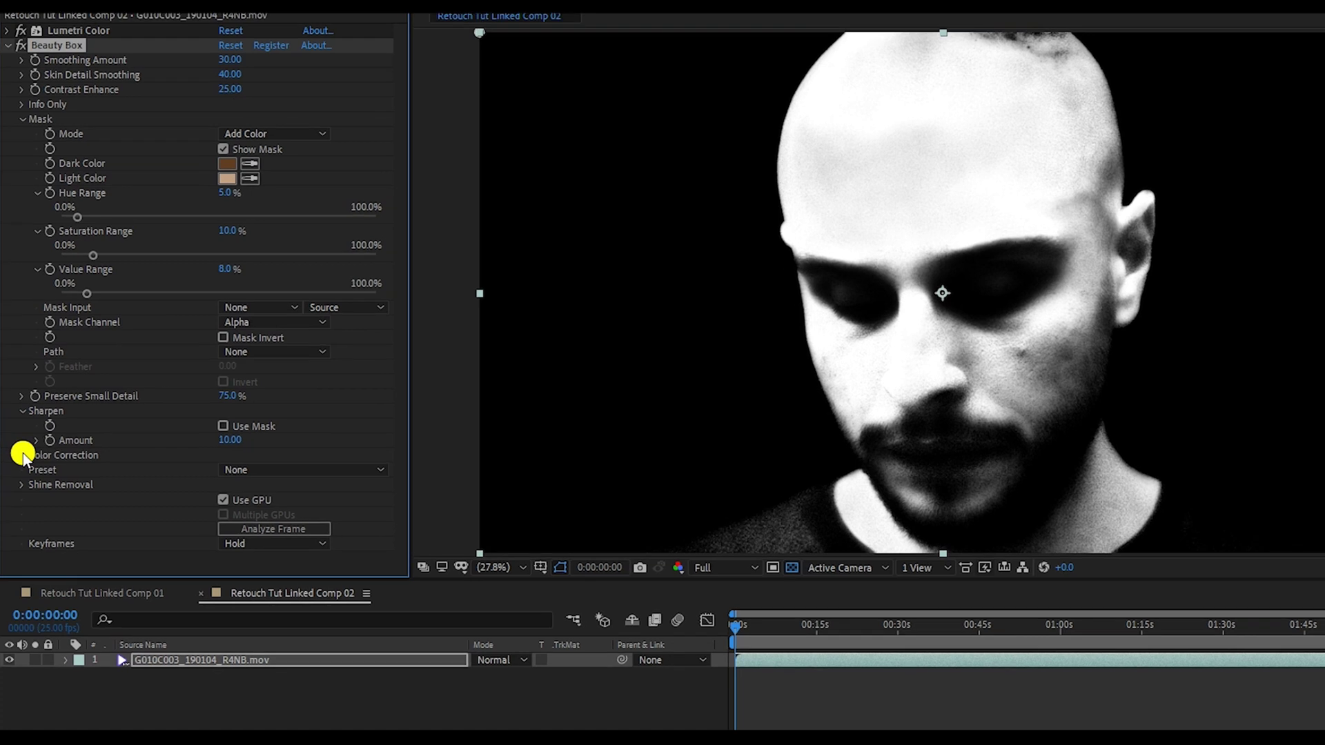
pyautogui.click(18, 438)
pyautogui.click(251, 433)
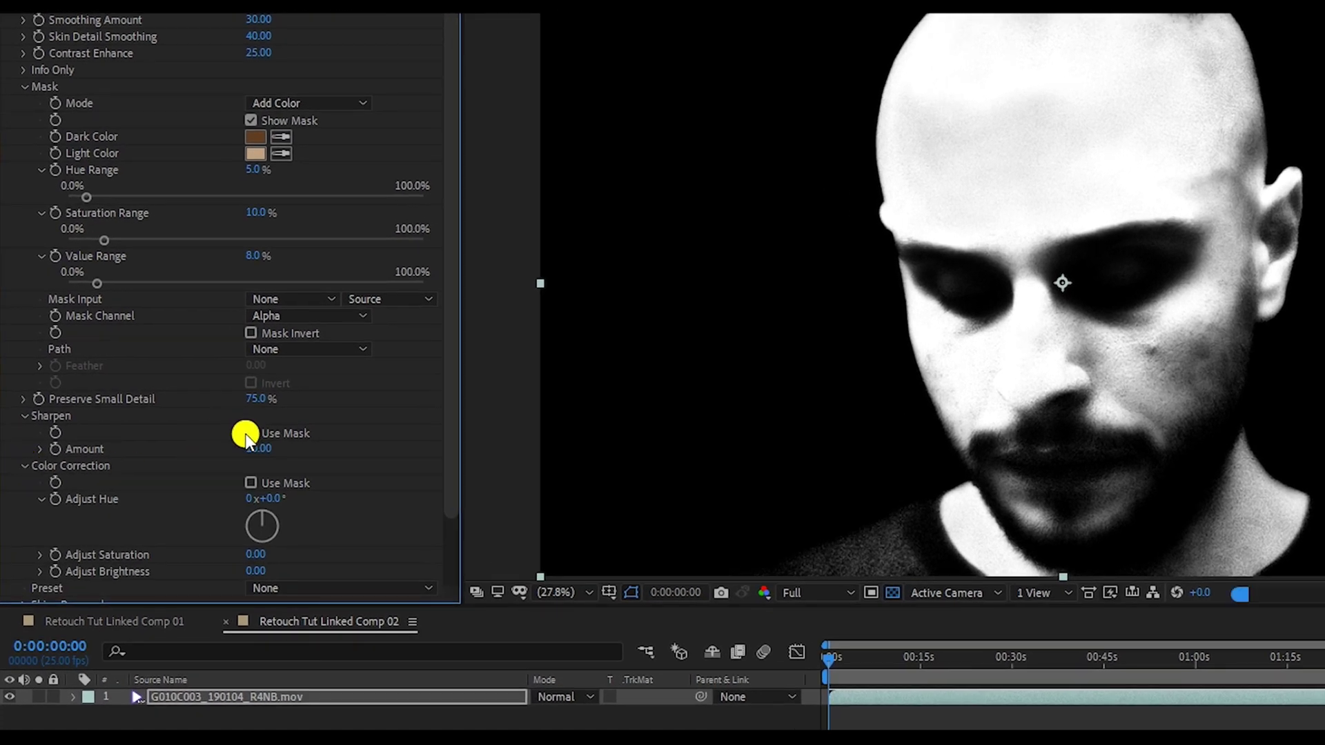
pyautogui.click(251, 483)
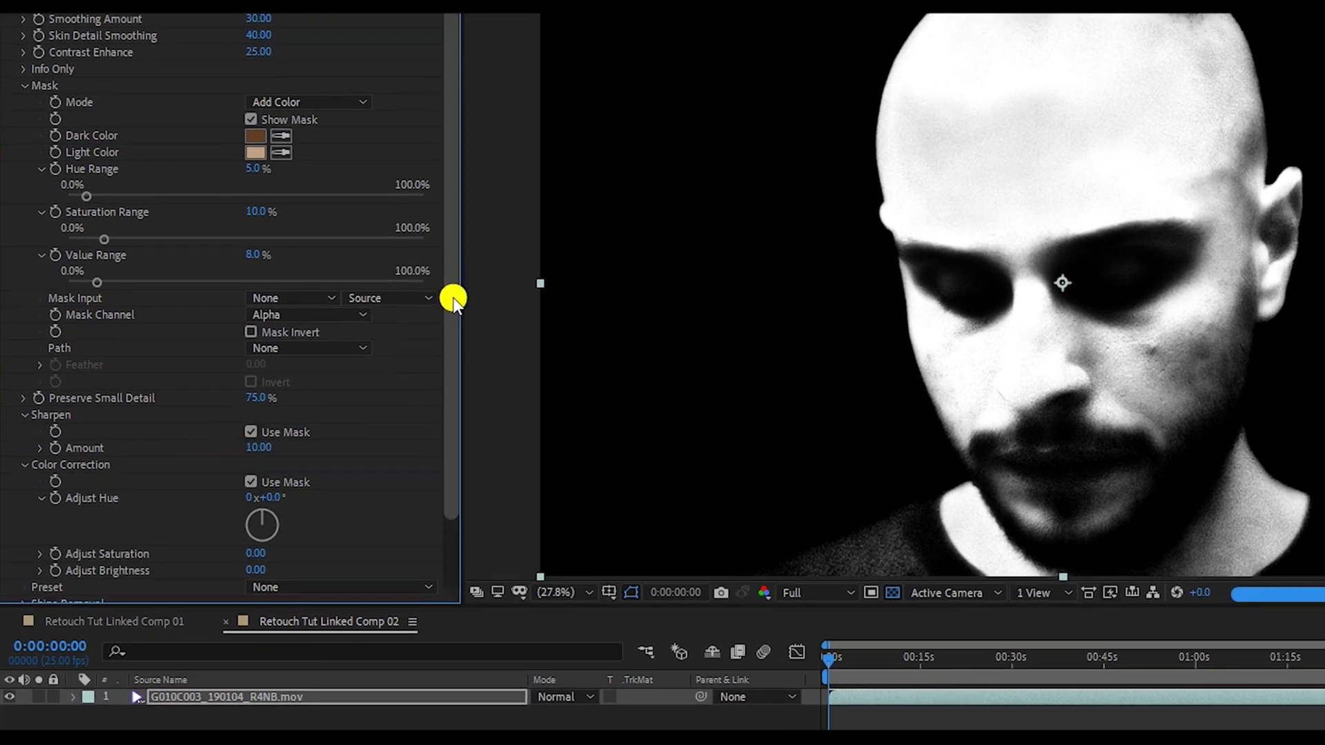
pyautogui.moveTo(453, 296); pyautogui.dragTo(441, 354)
pyautogui.click(250, 43)
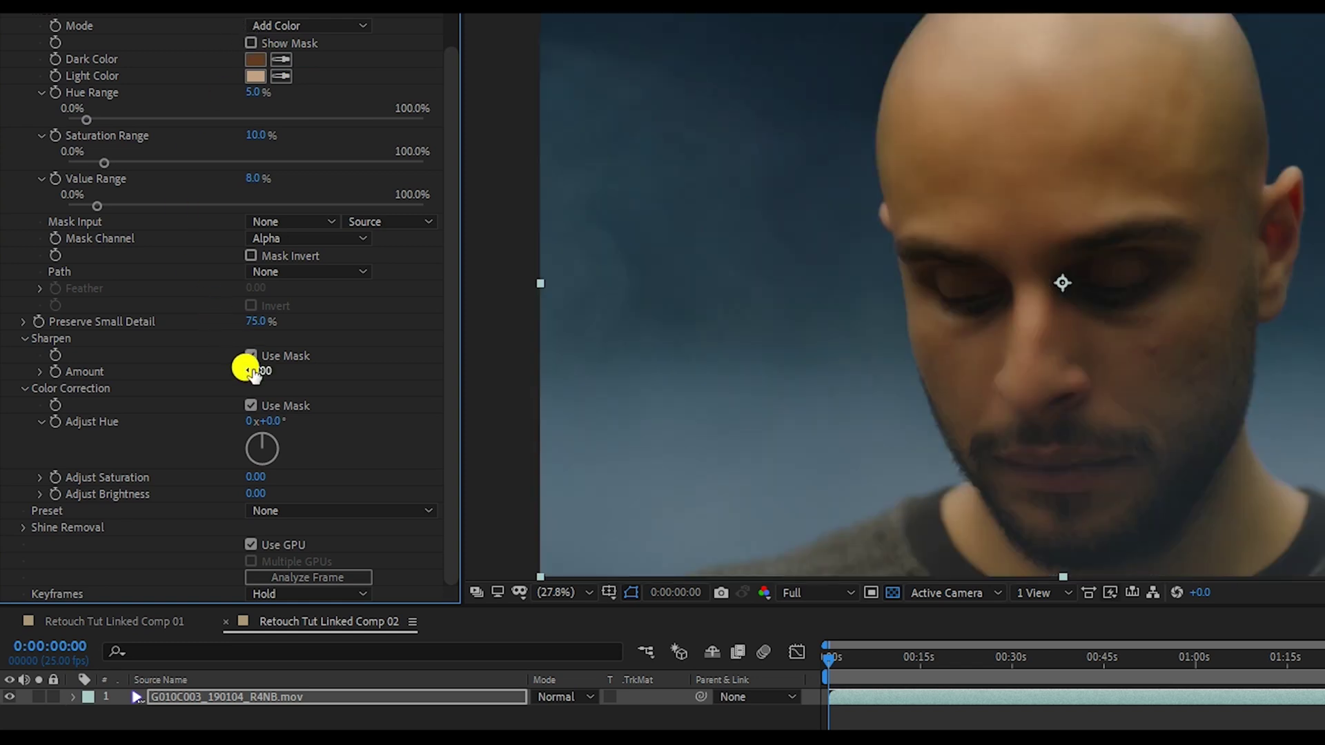
# Set Sharpen Amount 20, hue +5°, saturation -10 and brightness 5
pyautogui.click(258, 371)
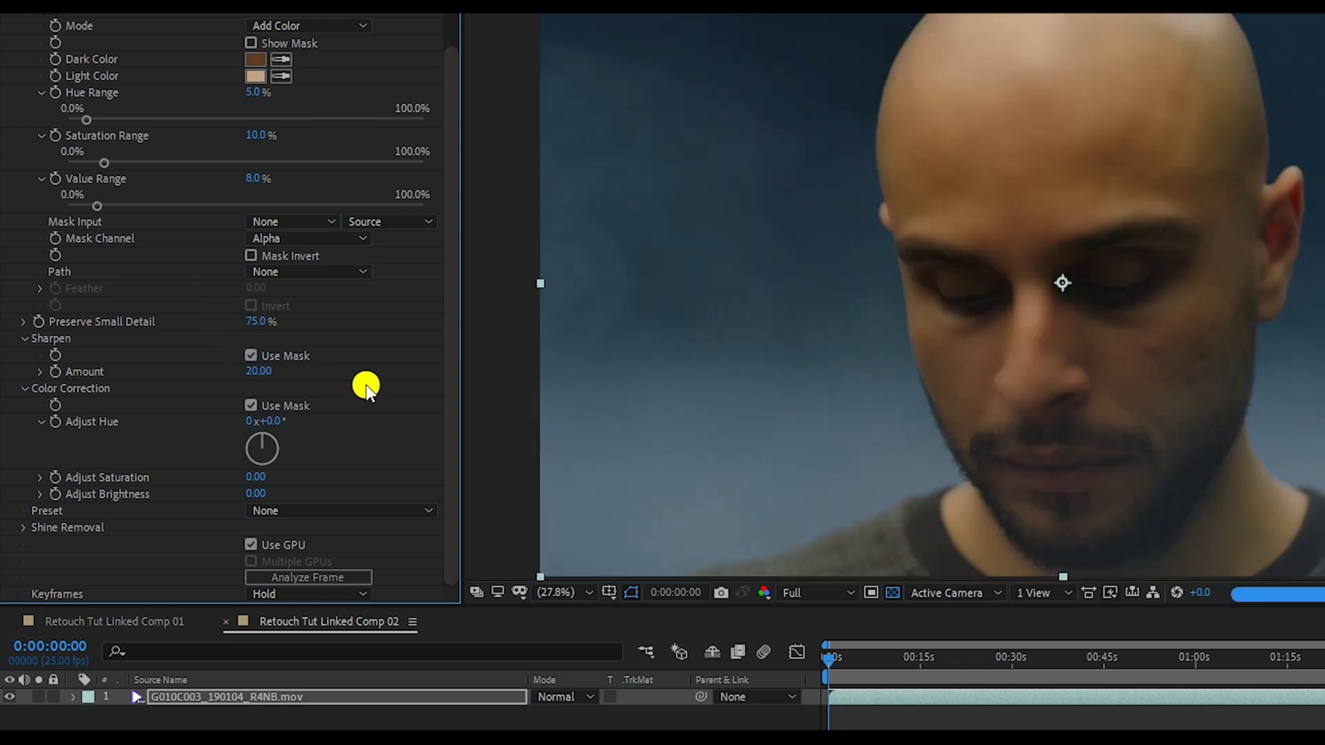
pyautogui.click(262, 404)
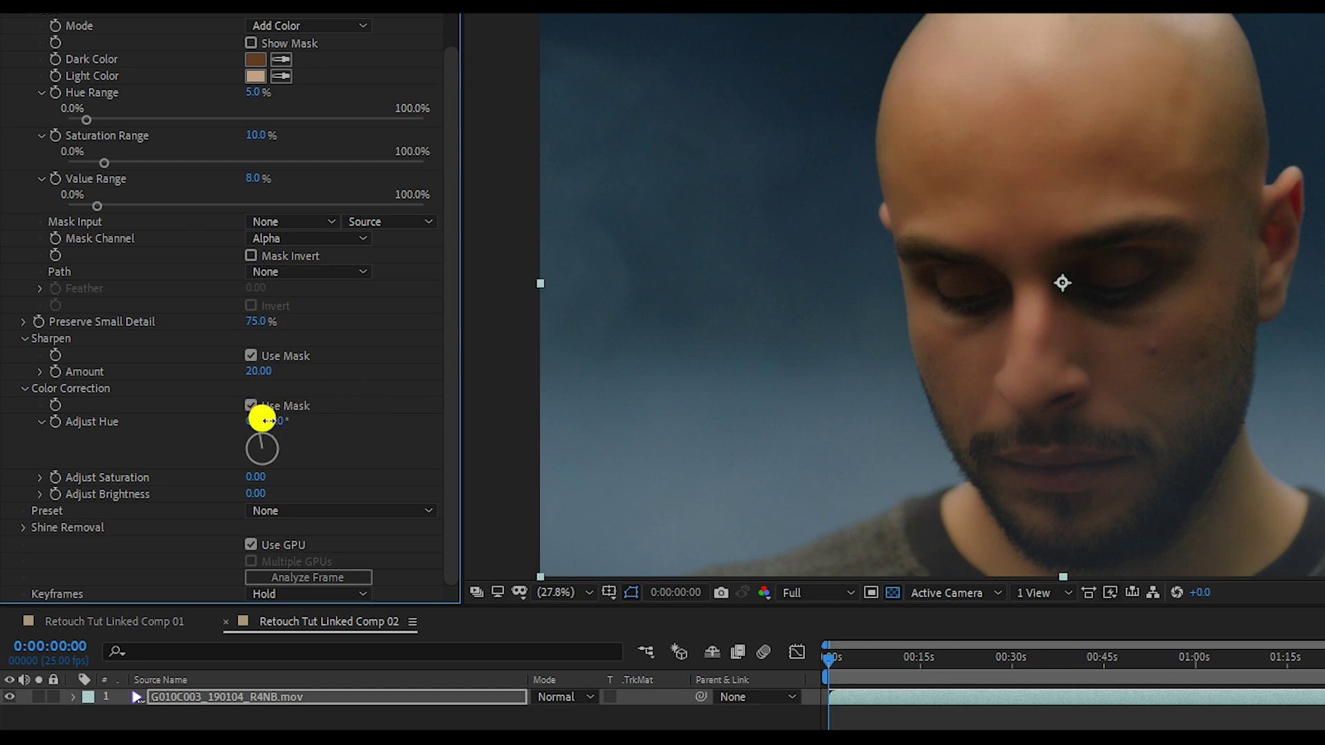
pyautogui.click(258, 476)
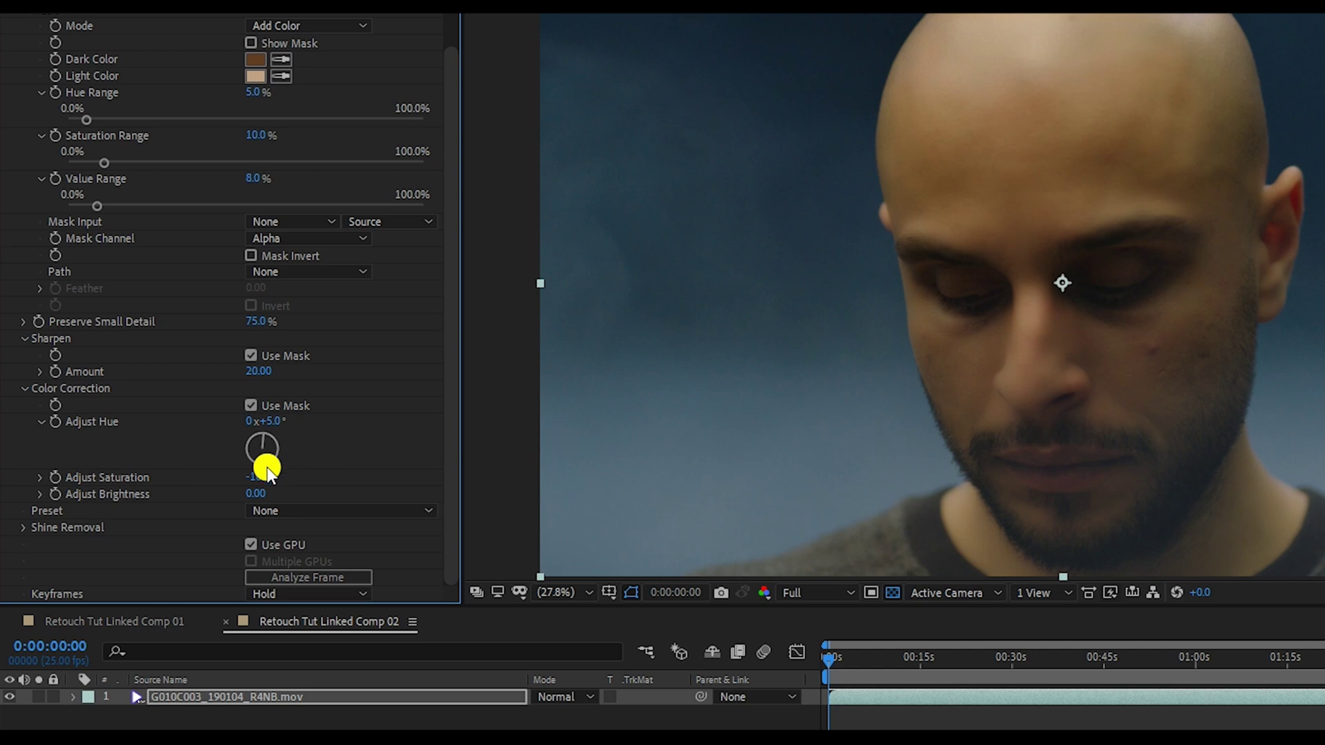
pyautogui.press('Tab')
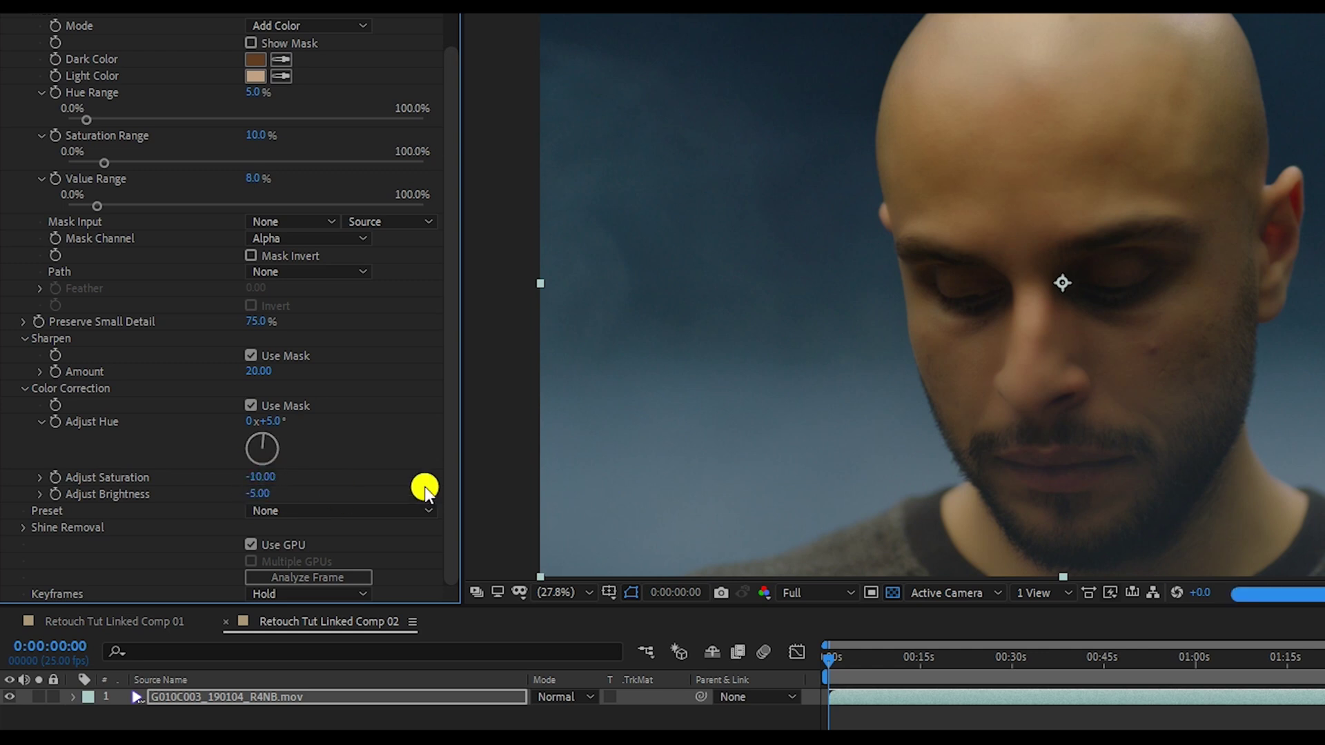
pyautogui.click(259, 493)
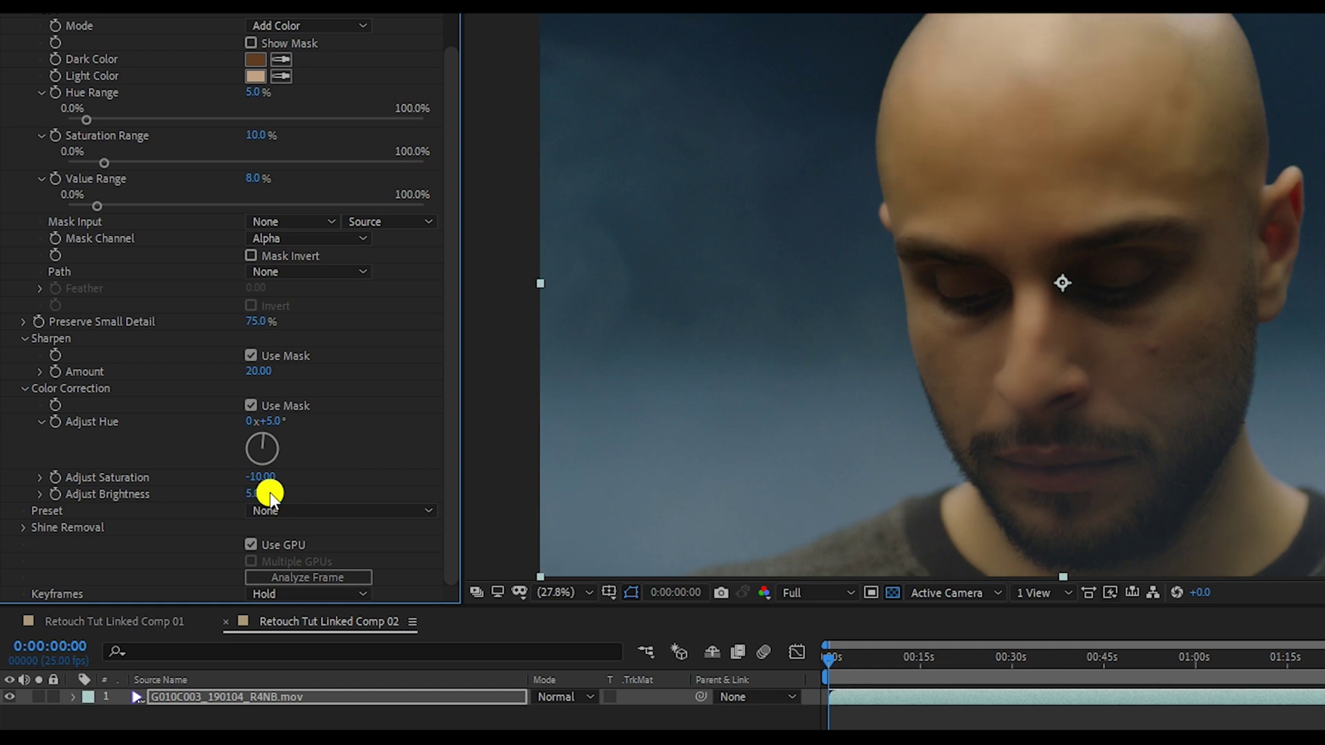
# Set Beauty Box Smoothing Amount to 20 and Contrast Enhance to 100
pyautogui.scroll(3, 293, 101)
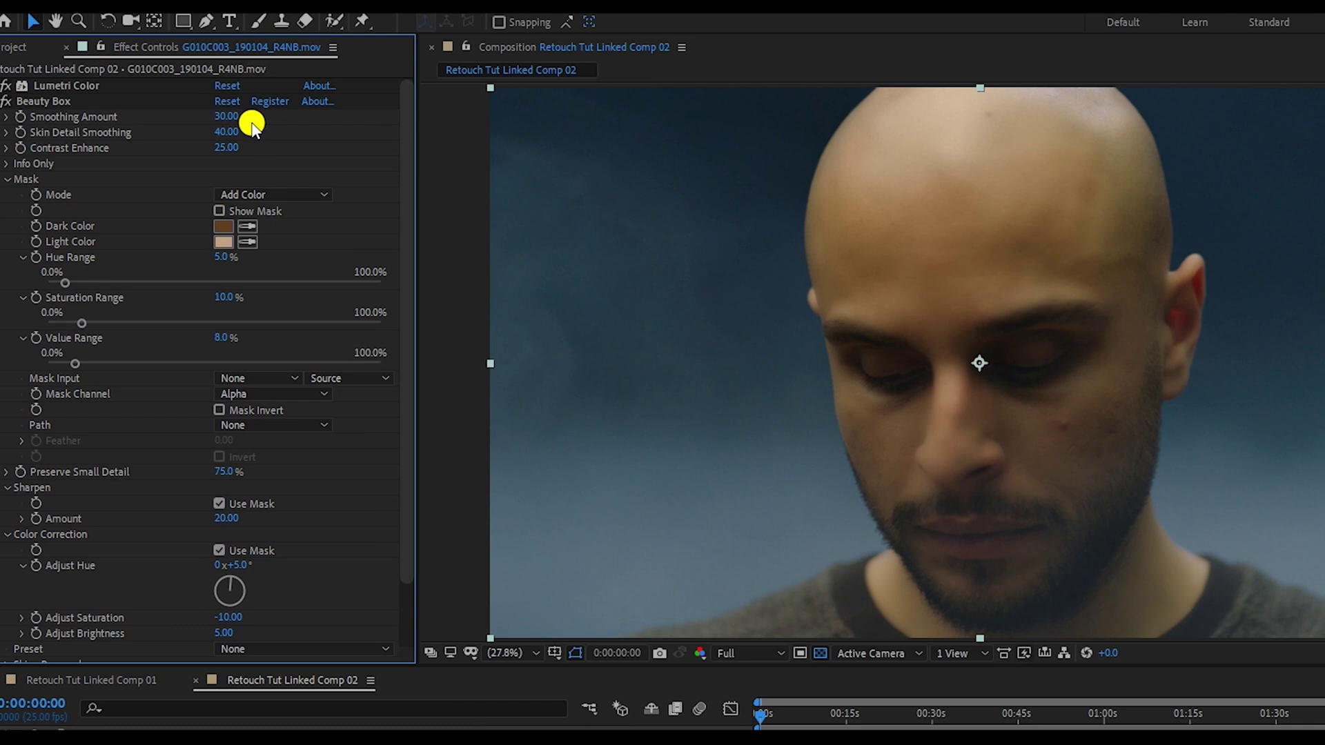
pyautogui.click(228, 116)
pyautogui.write('20')
pyautogui.press('Return')
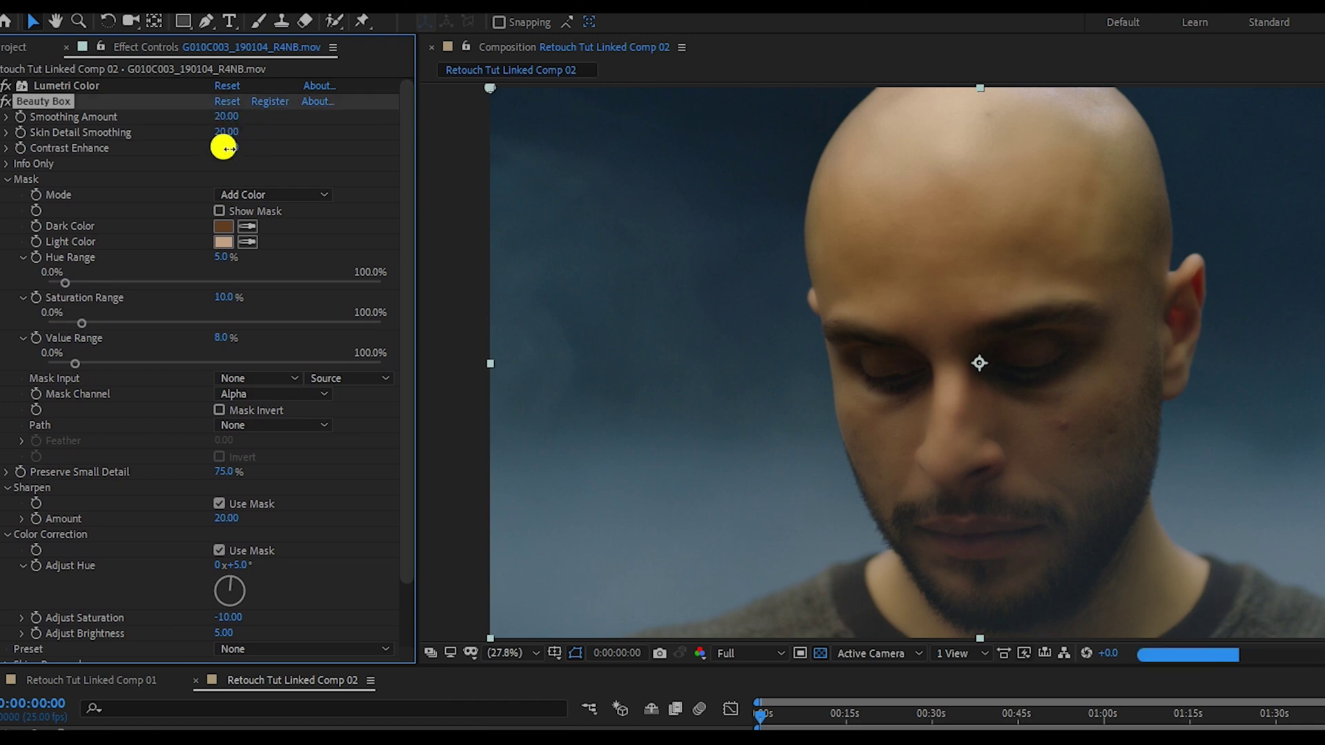
pyautogui.click(230, 148)
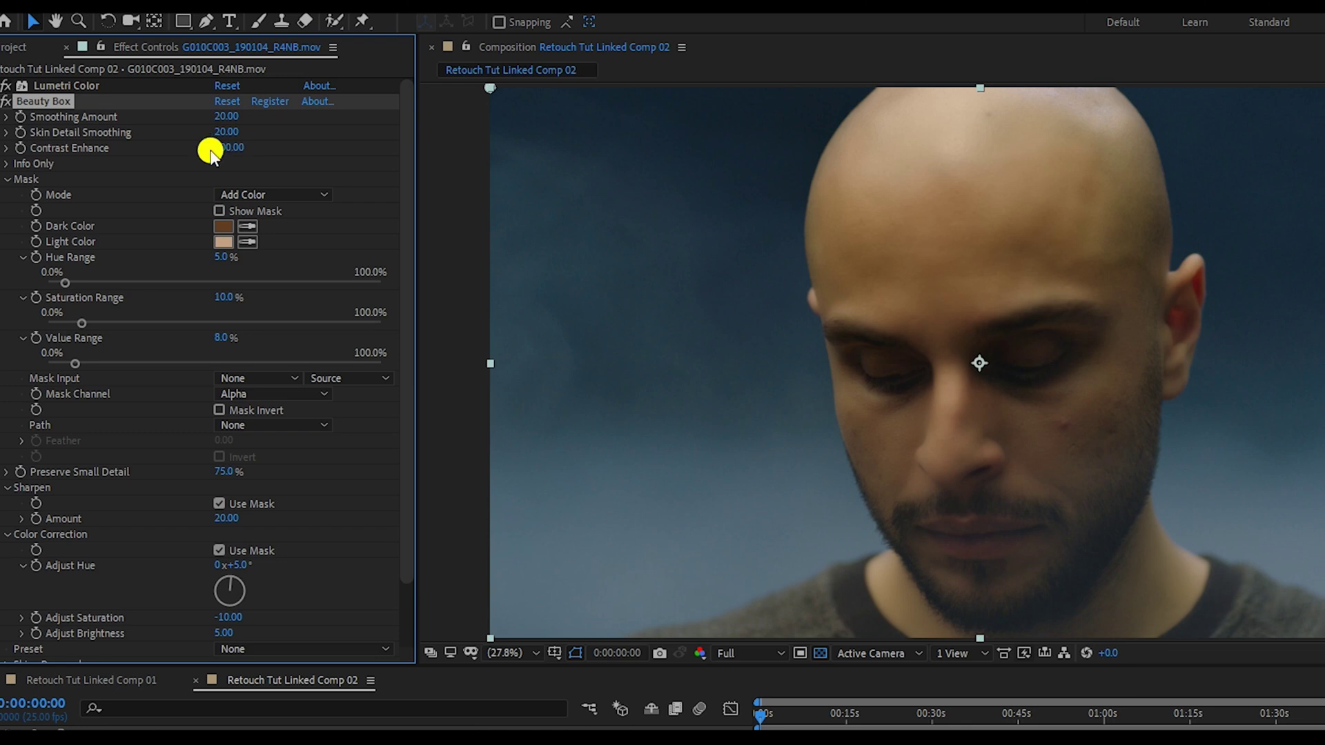